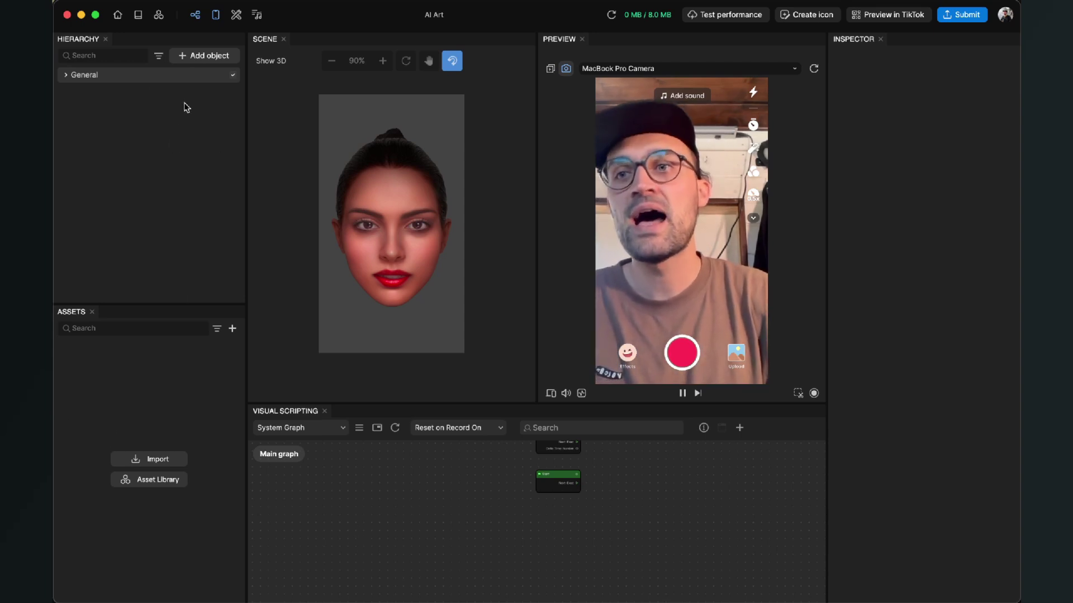
Add an AI Image object from the 2D object types, bringing up the AI Editor
click(193, 58)
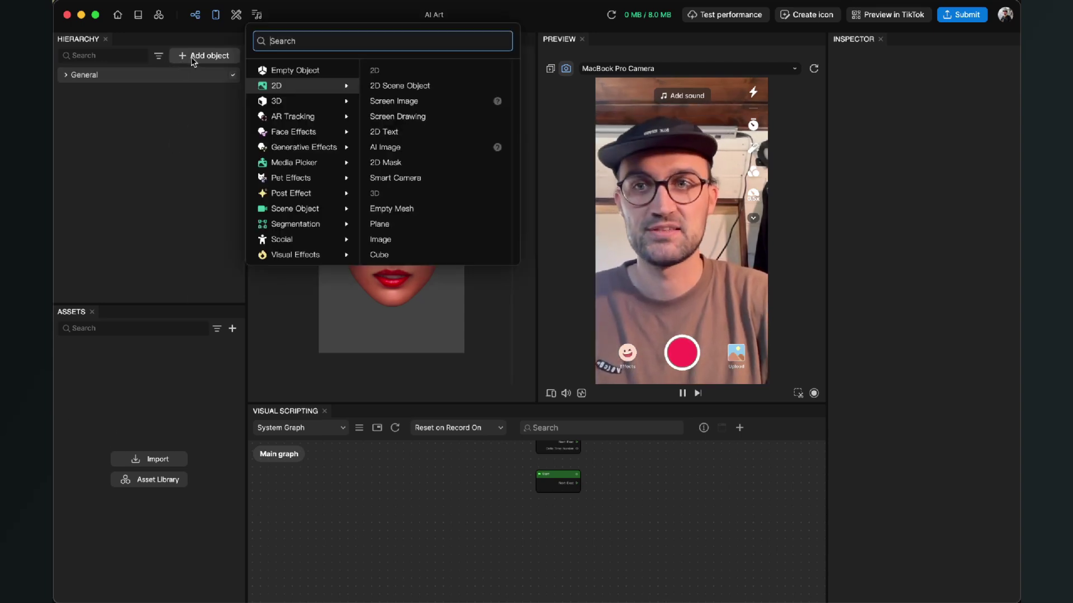
click(393, 146)
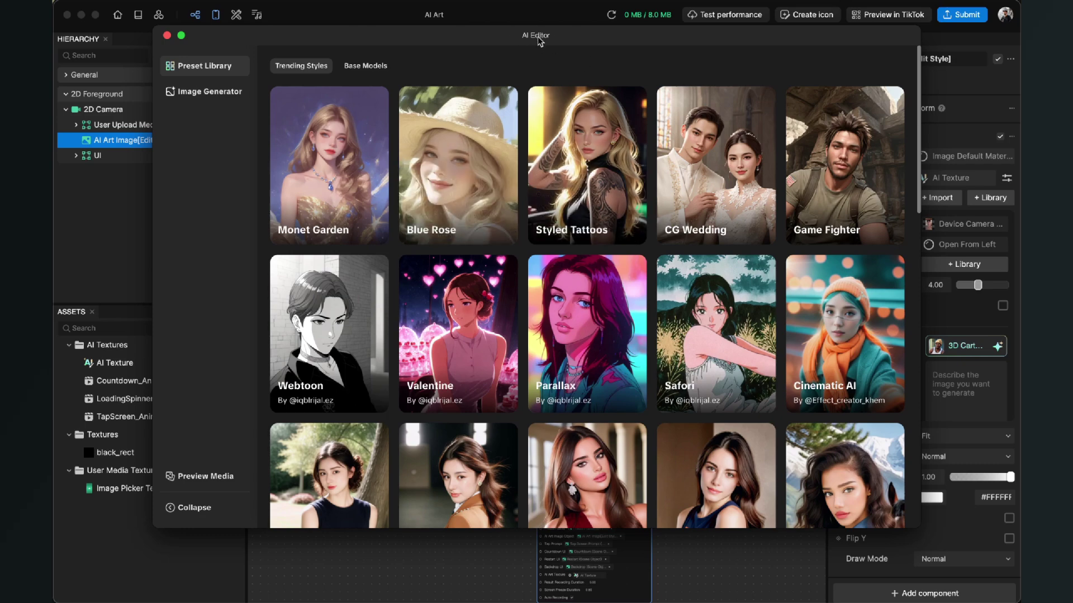
Reposition the AI Editor and browse the Image Generator's base model styles, leaving 3D Cartoon
drag(558, 40, 546, 60)
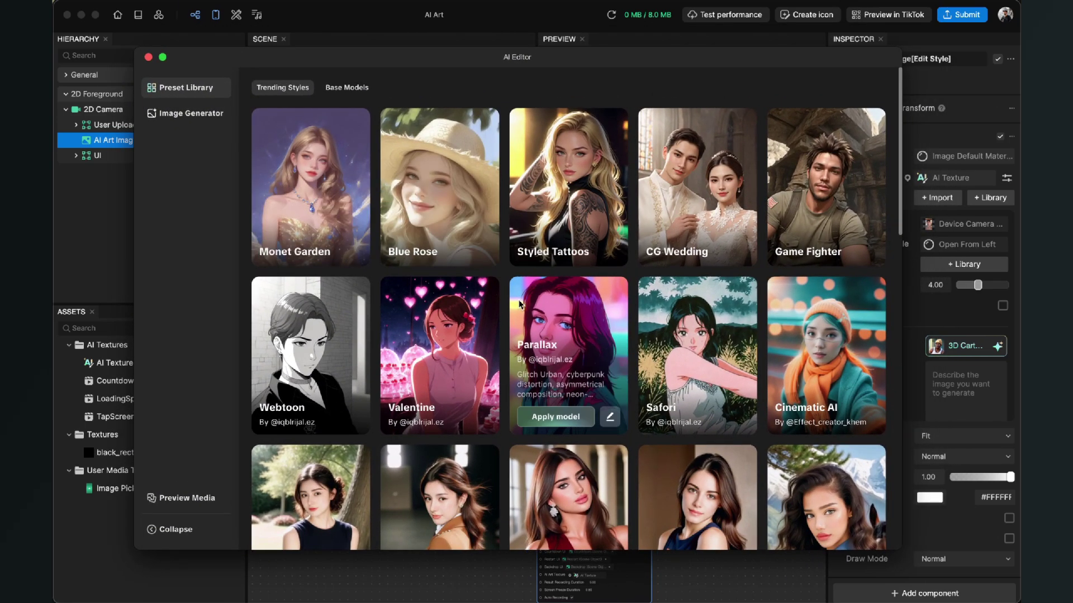
scroll(519, 304, down, 2)
scroll(519, 304, down, 6)
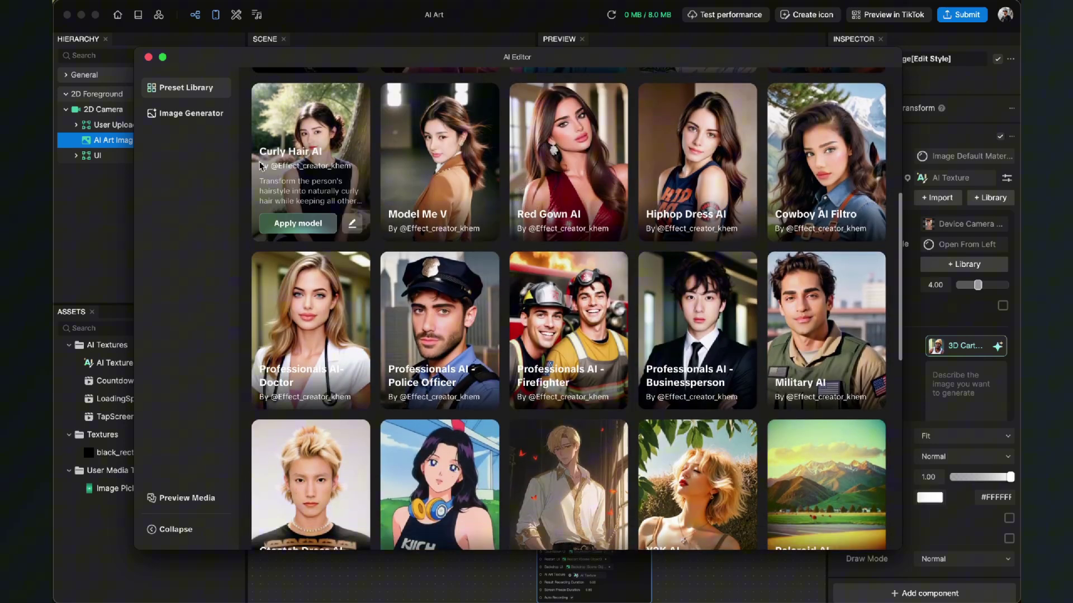
click(206, 117)
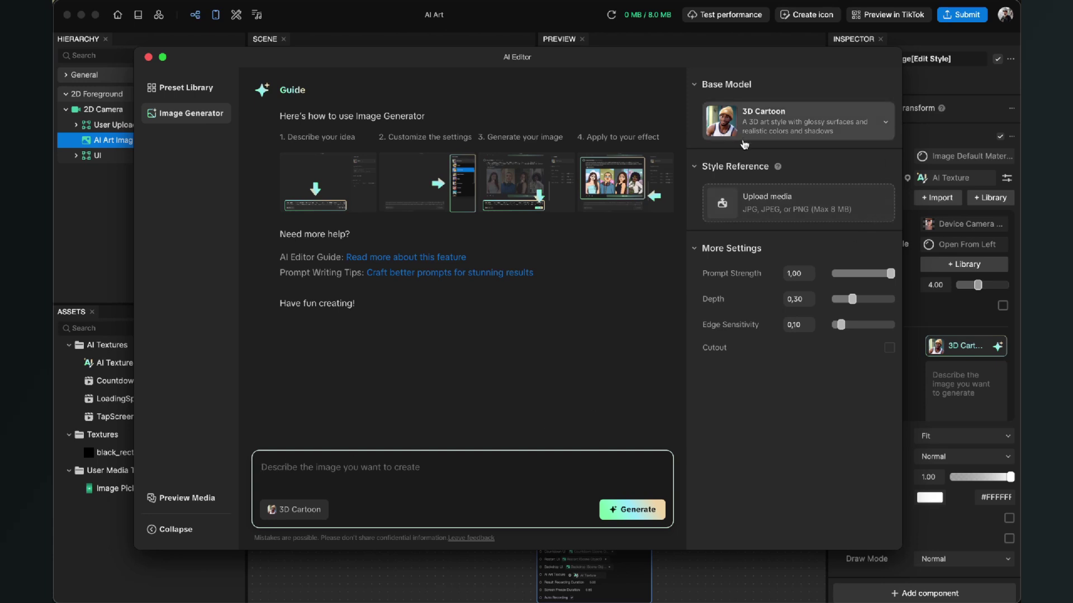
click(849, 137)
scroll(819, 223, down, 5)
scroll(818, 223, down, 8)
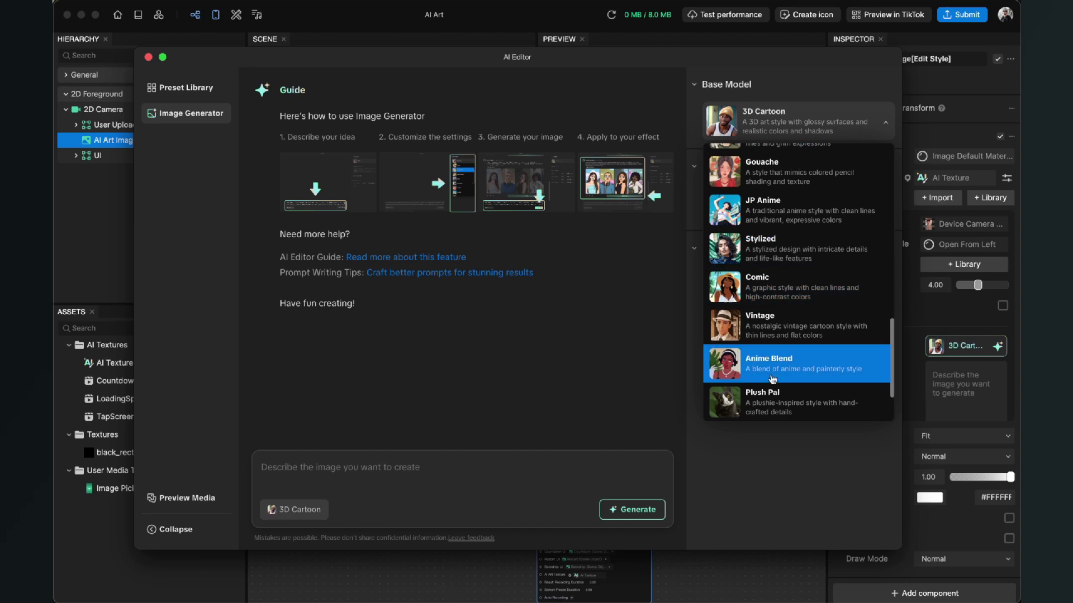
click(755, 497)
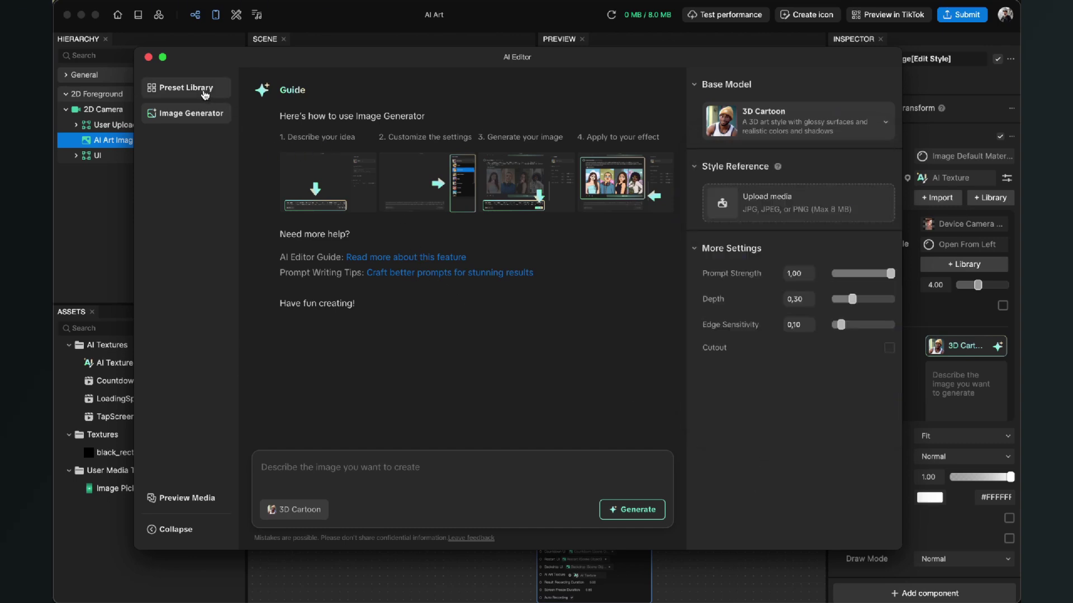
Inspect the Polaroid AI preset in the Preset Library and apply it to the image
click(204, 93)
mouse_move(697, 390)
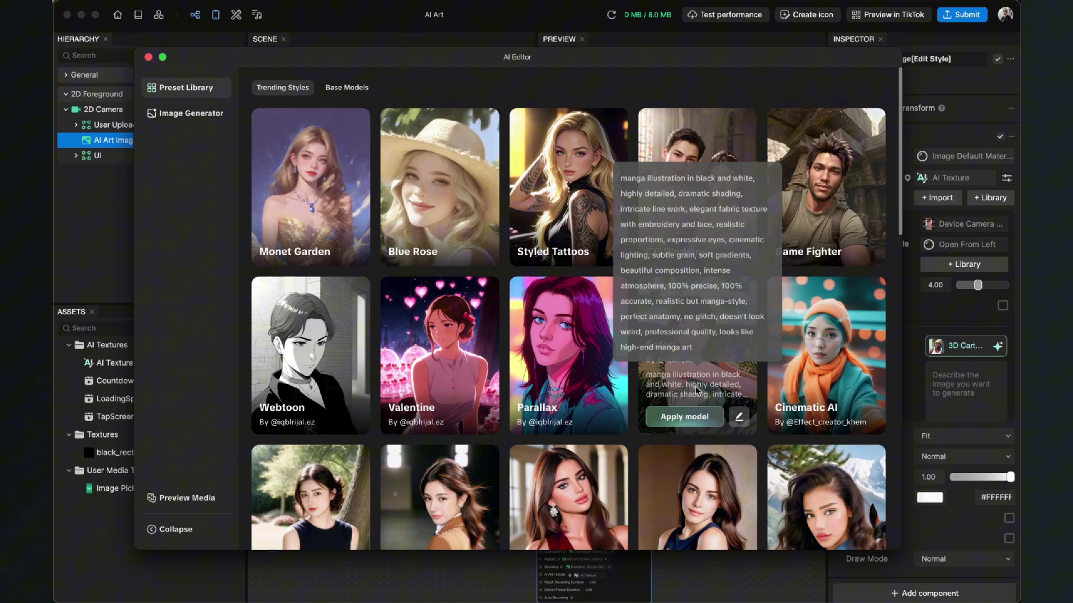
scroll(581, 339, down, 2)
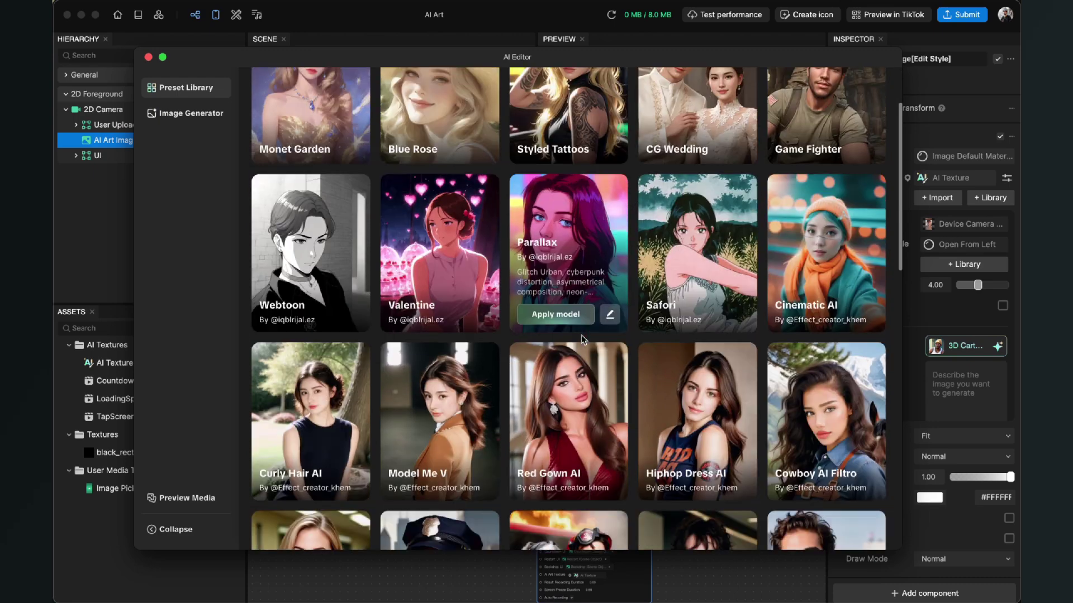
scroll(581, 339, down, 6)
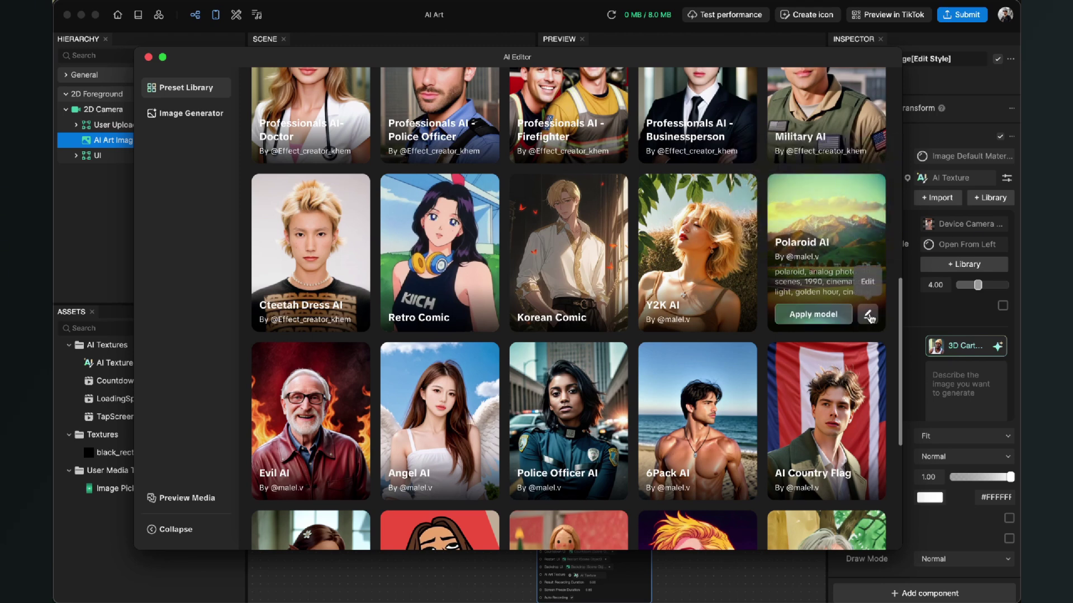
click(868, 316)
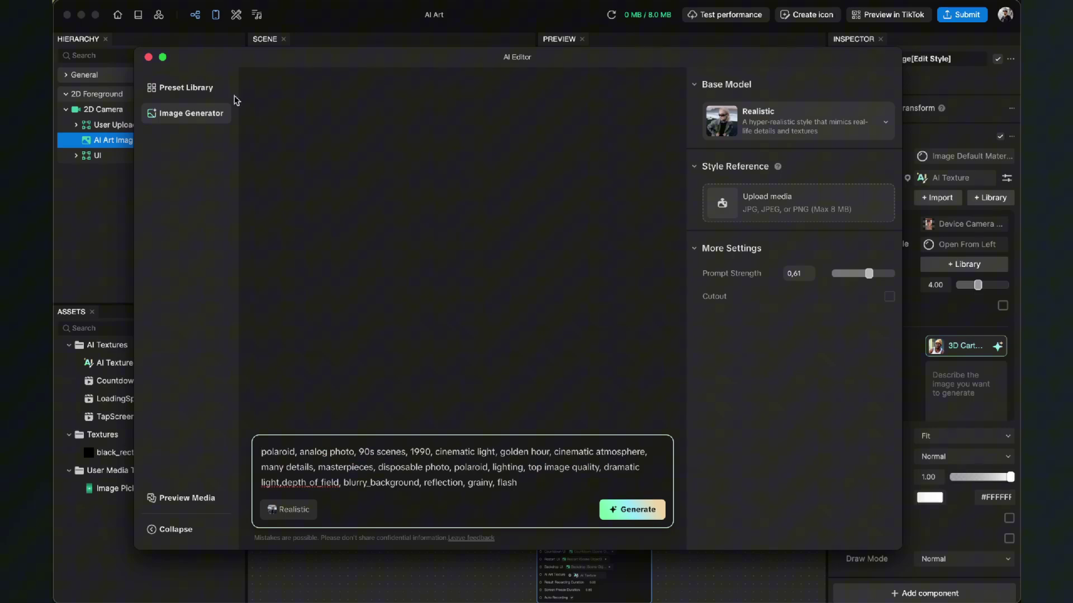
click(191, 88)
scroll(786, 323, down, 10)
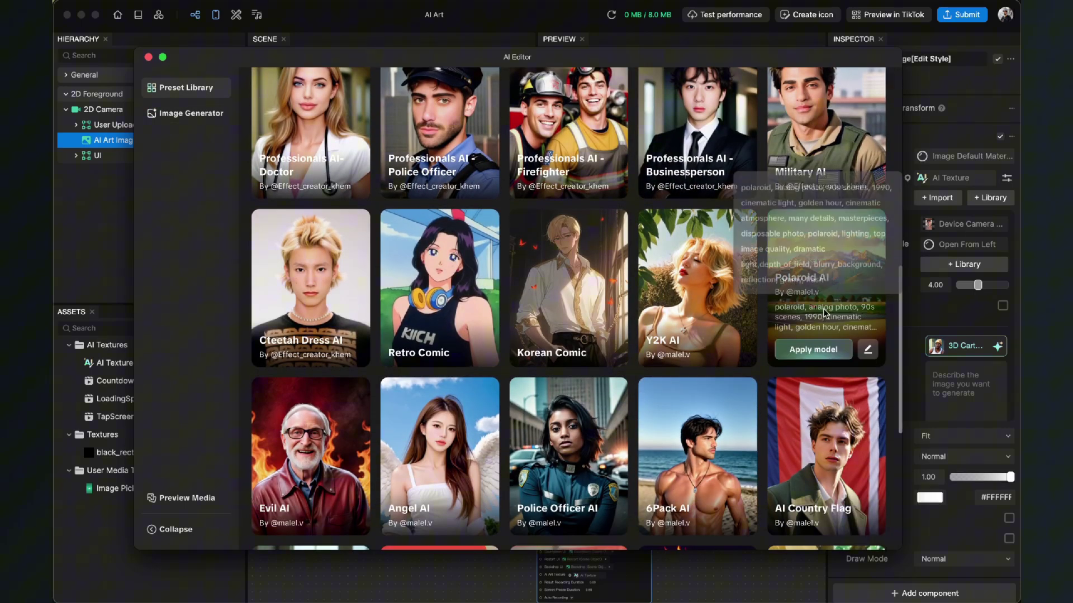
click(814, 353)
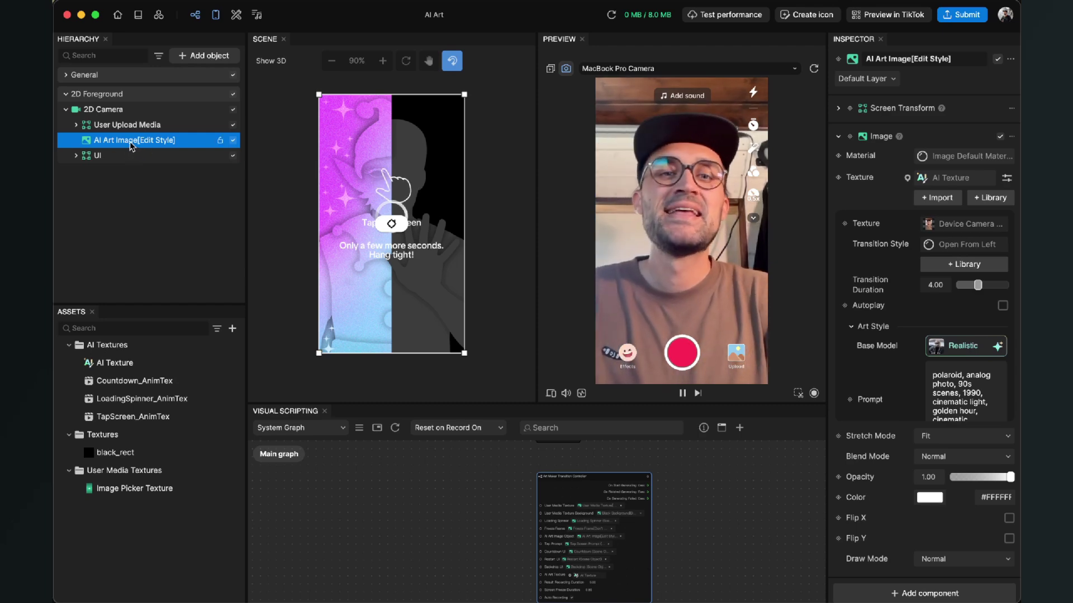
Restart the Preview panel to test the Polaroid AI art result on the camera feed
scroll(843, 210, down, 1)
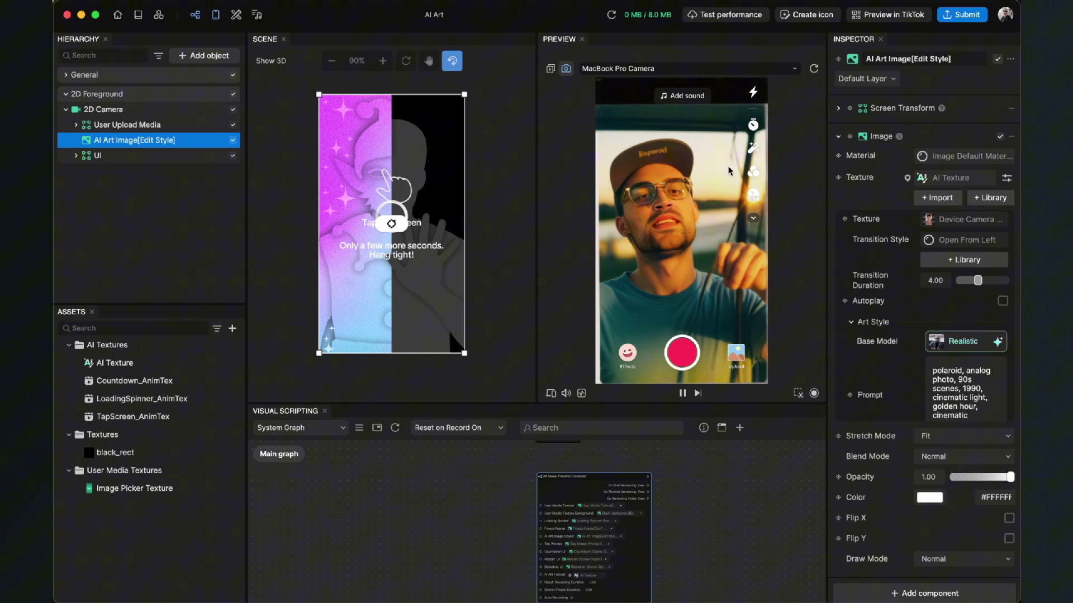
click(814, 69)
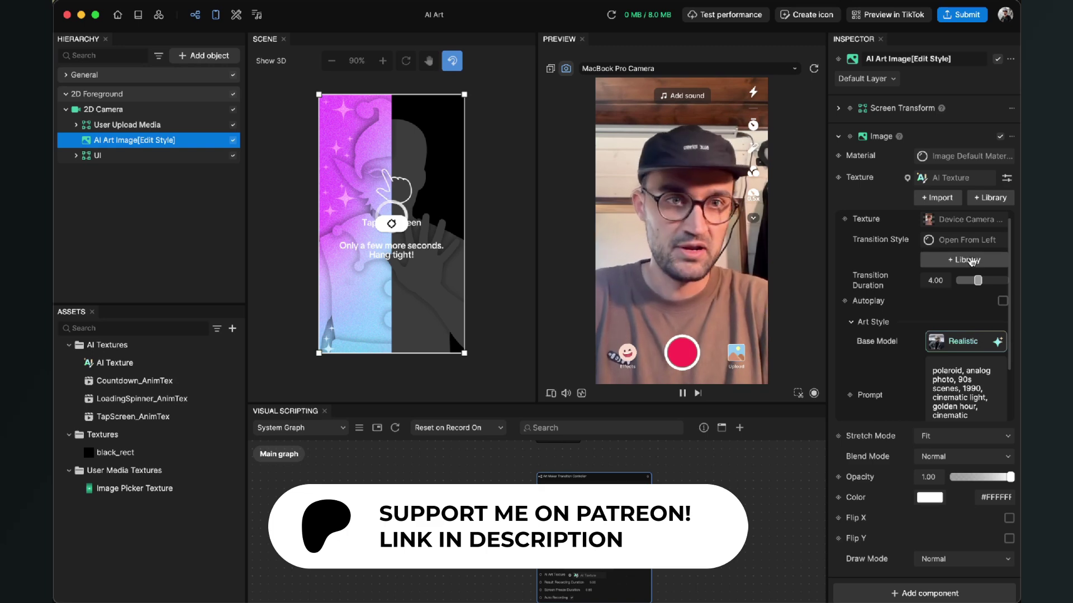
Import the Glow Close transition from the Asset Library's Transitions category, then close the library
click(971, 261)
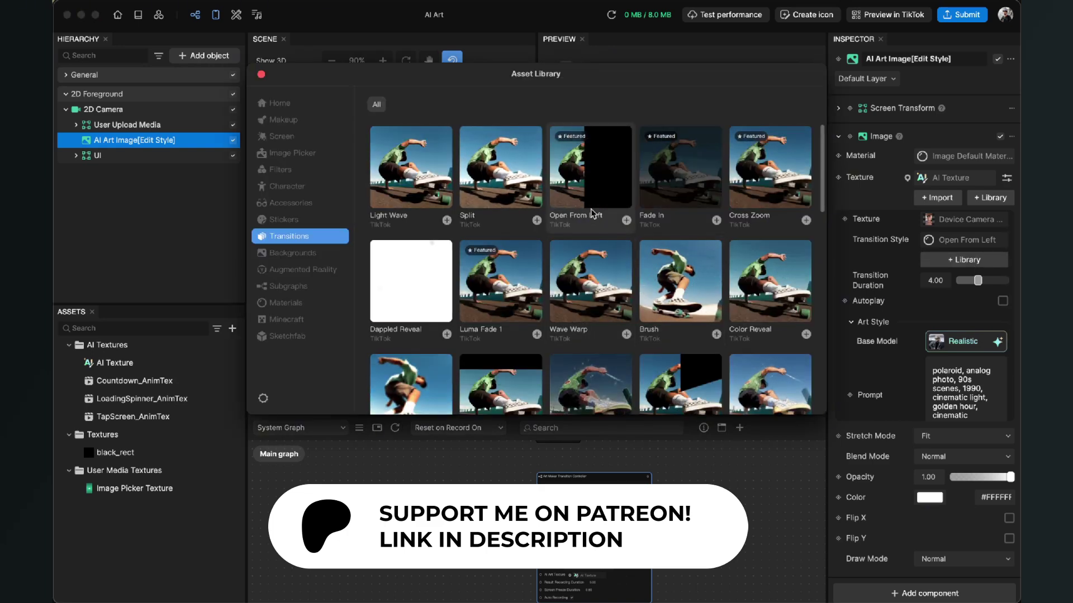
scroll(625, 305, down, 2)
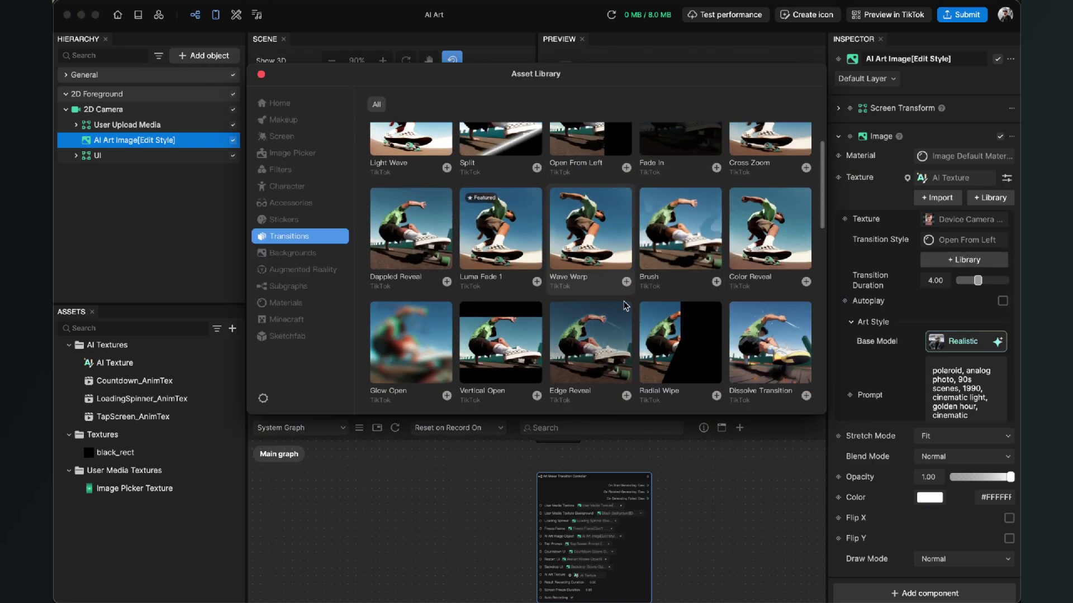
scroll(625, 305, down, 5)
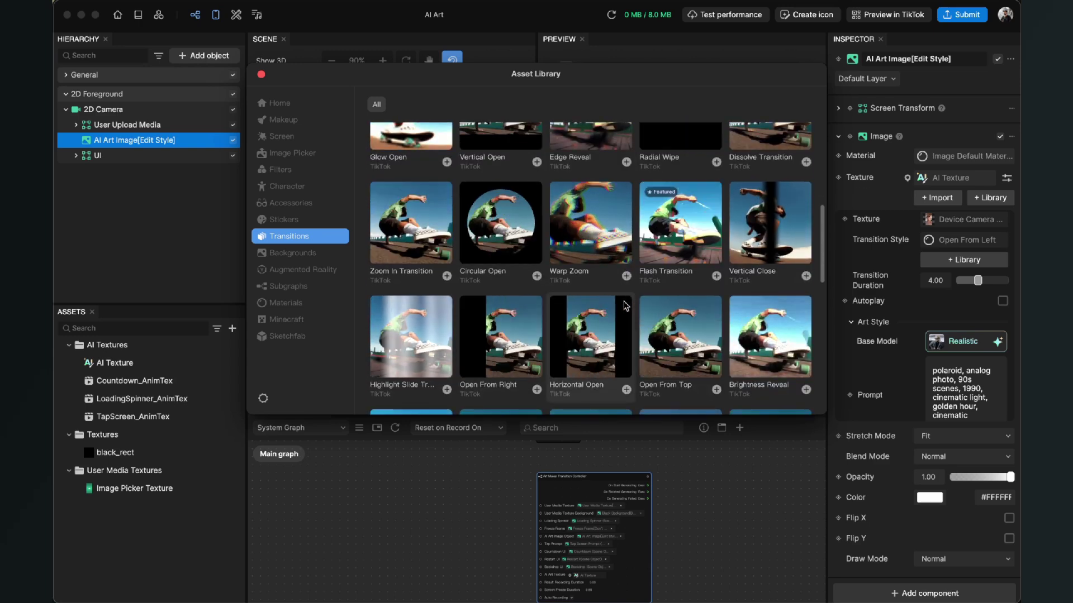
scroll(625, 305, down, 5)
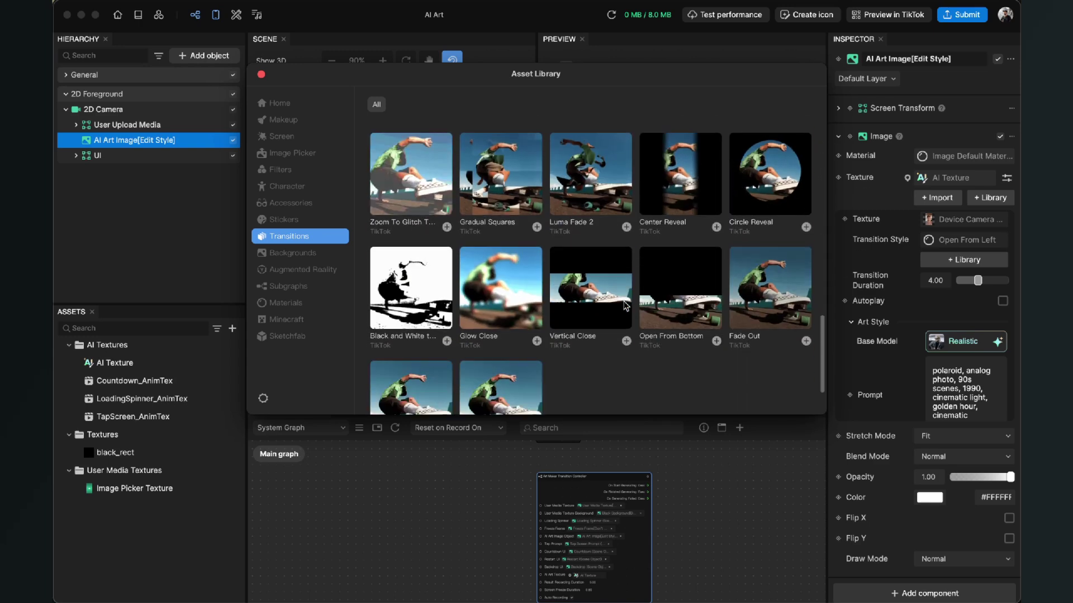
scroll(625, 306, down, 2)
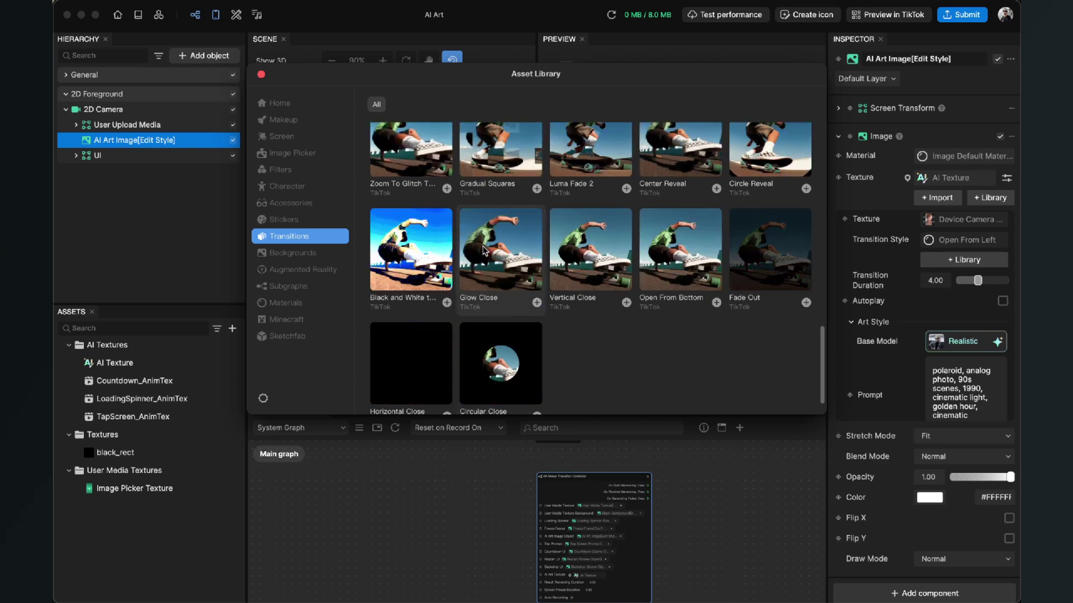
click(480, 249)
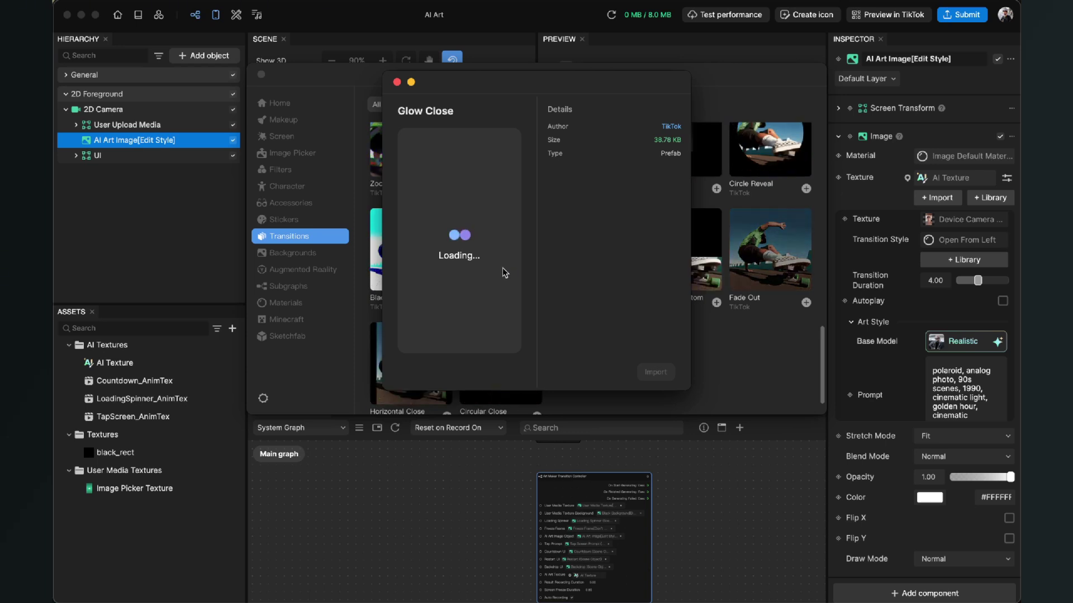
click(659, 374)
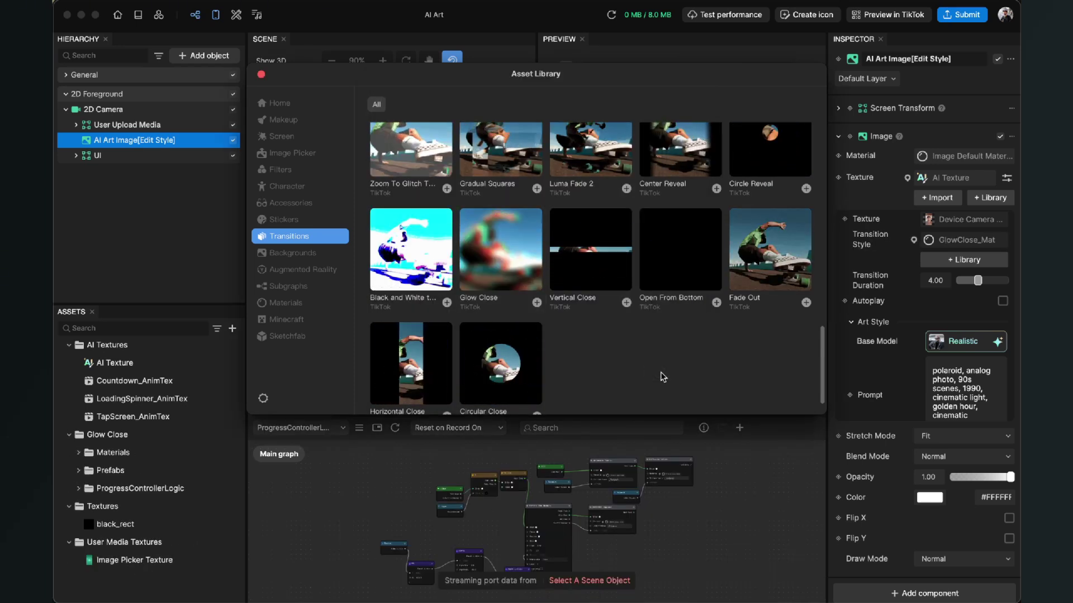
click(260, 75)
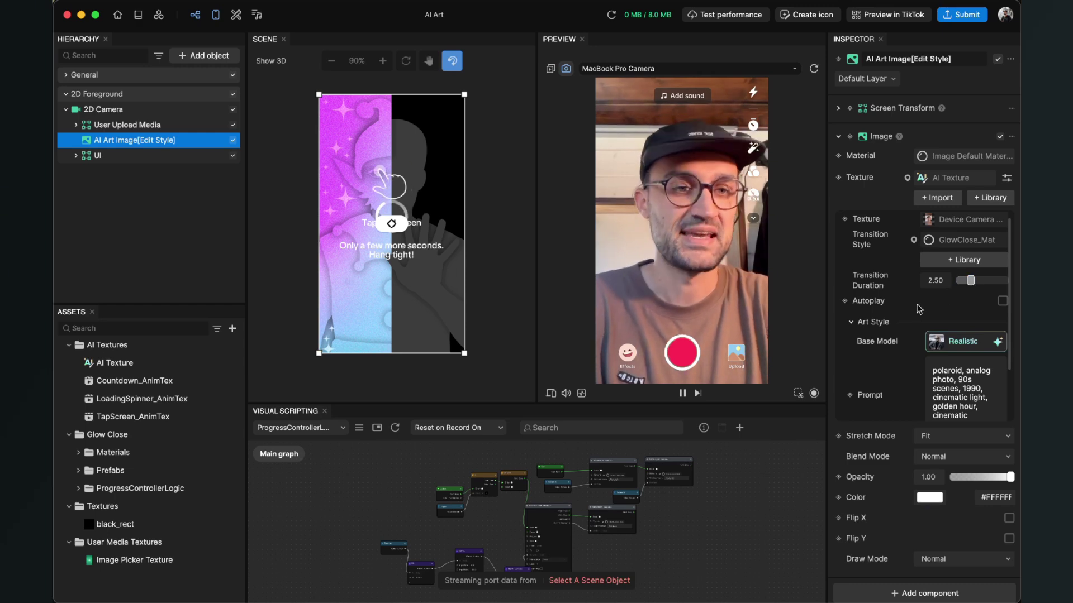
Change the AI Art Image's Transition Duration in the Inspector from 4.00 to 2.50
scroll(918, 309, down, 3)
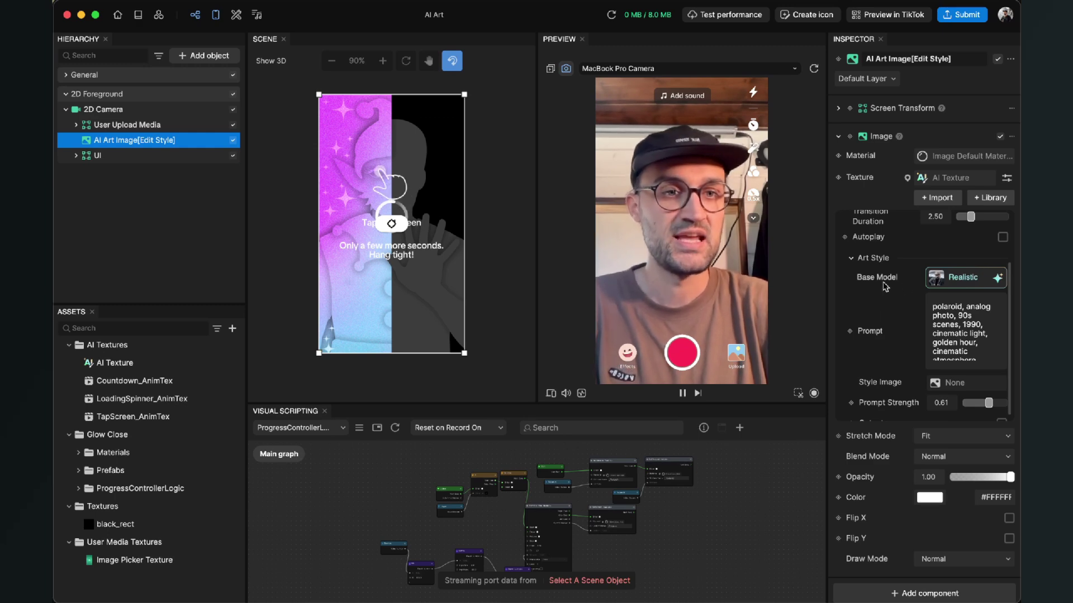
Review the base model styles in the AI Editor, keeping Realistic, and close the editor
click(955, 280)
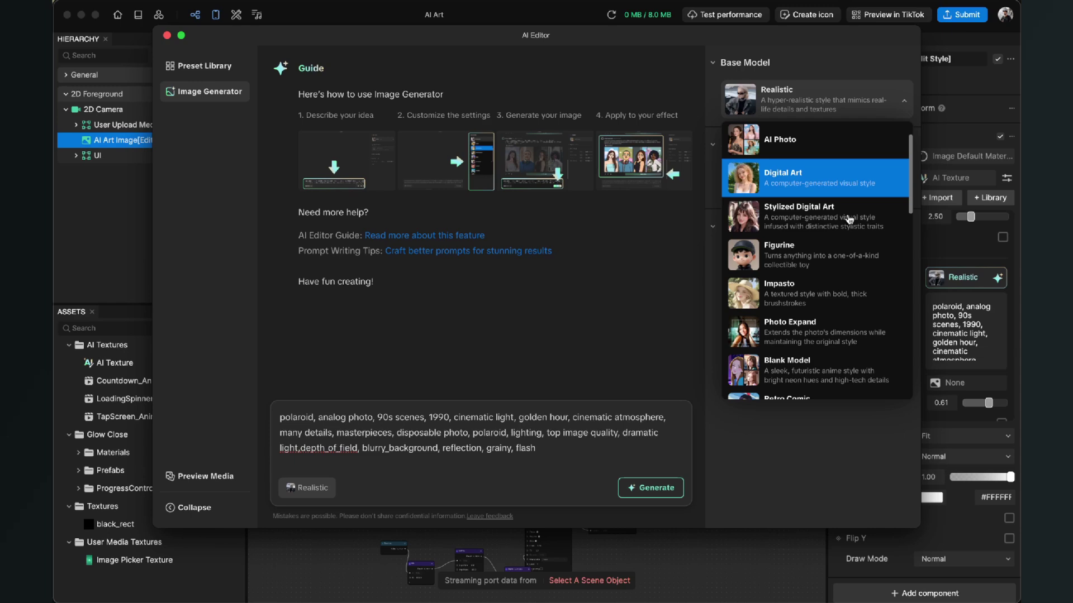
scroll(849, 219, down, 1)
scroll(849, 219, down, 10)
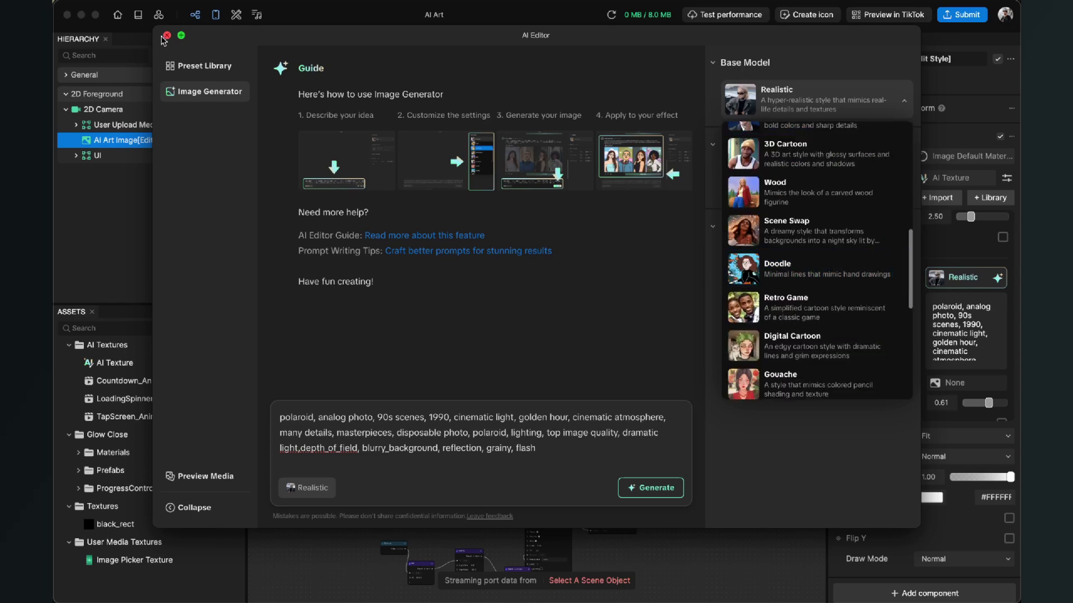
click(166, 35)
Drag the Prompt Strength slider from 0.61 up to 0.80
scroll(969, 329, down, 3)
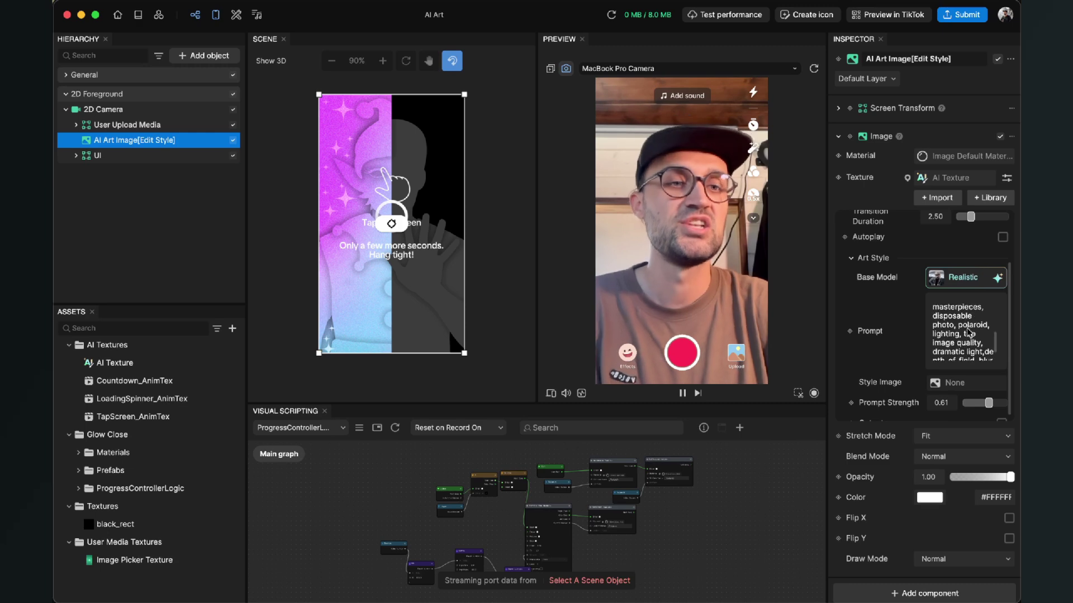
scroll(969, 332, down, 3)
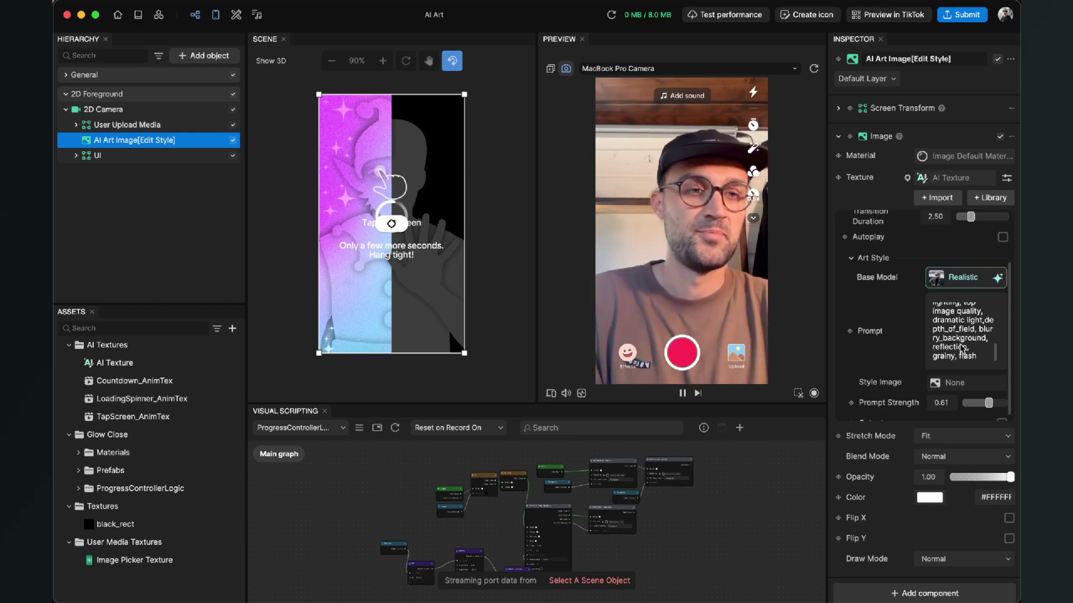
scroll(851, 364, down, 1)
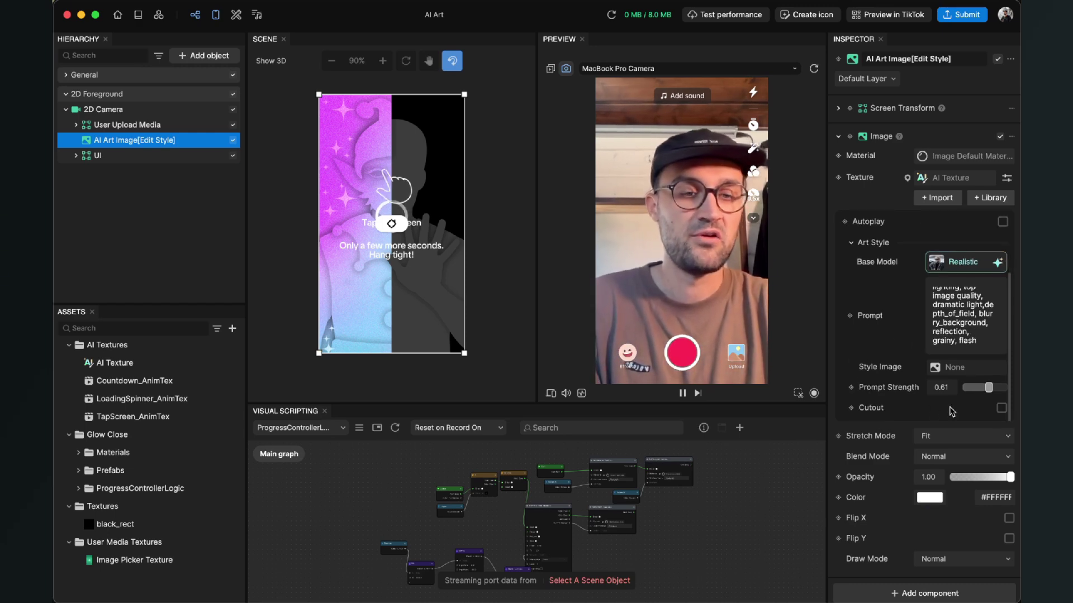
drag(988, 387, 1000, 391)
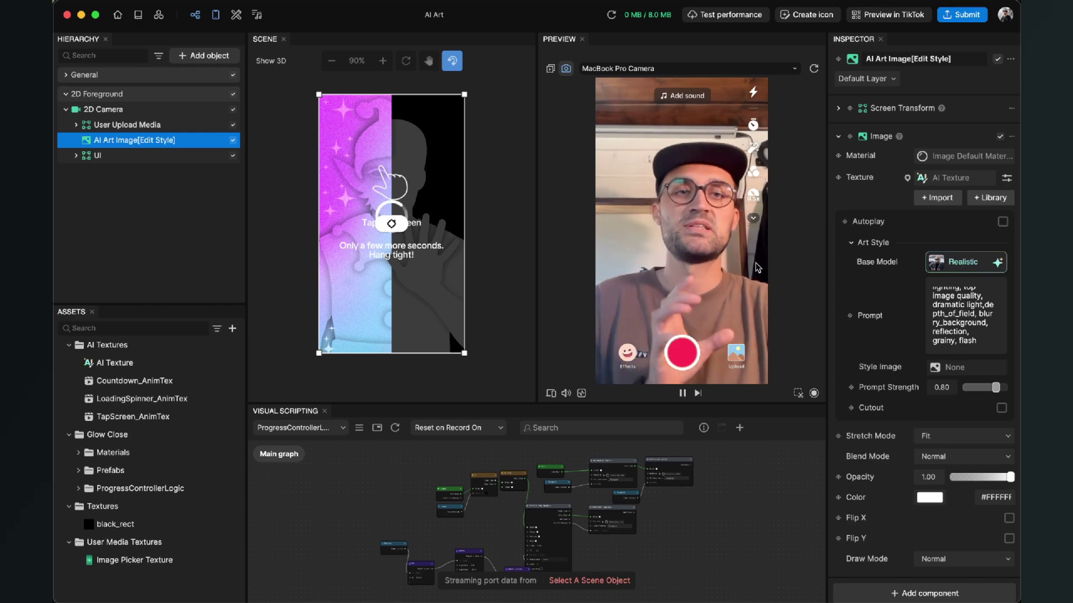
scroll(906, 307, up, 5)
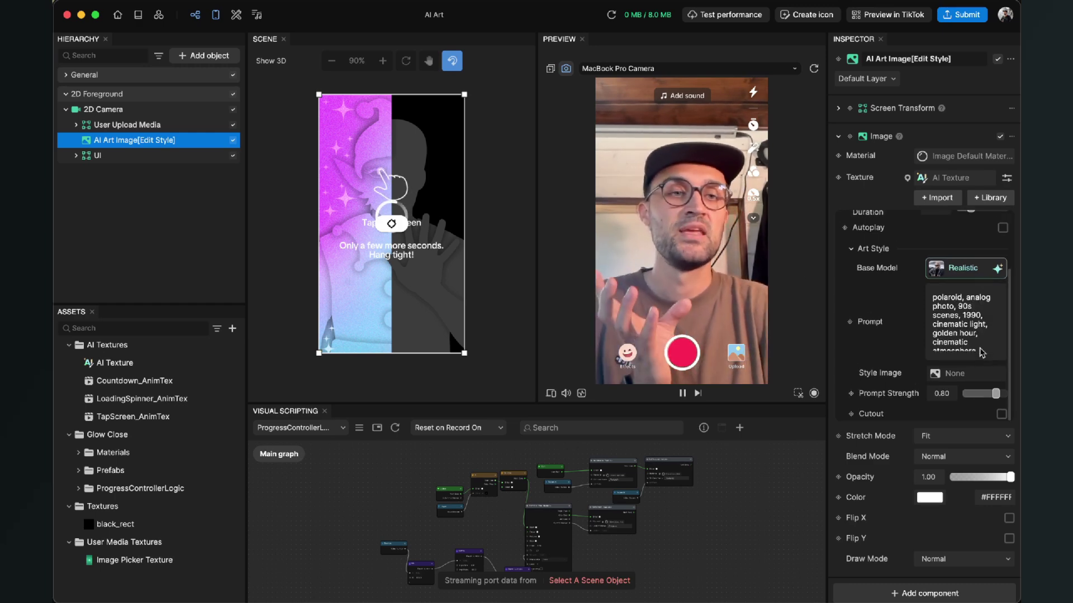
scroll(906, 307, up, 2)
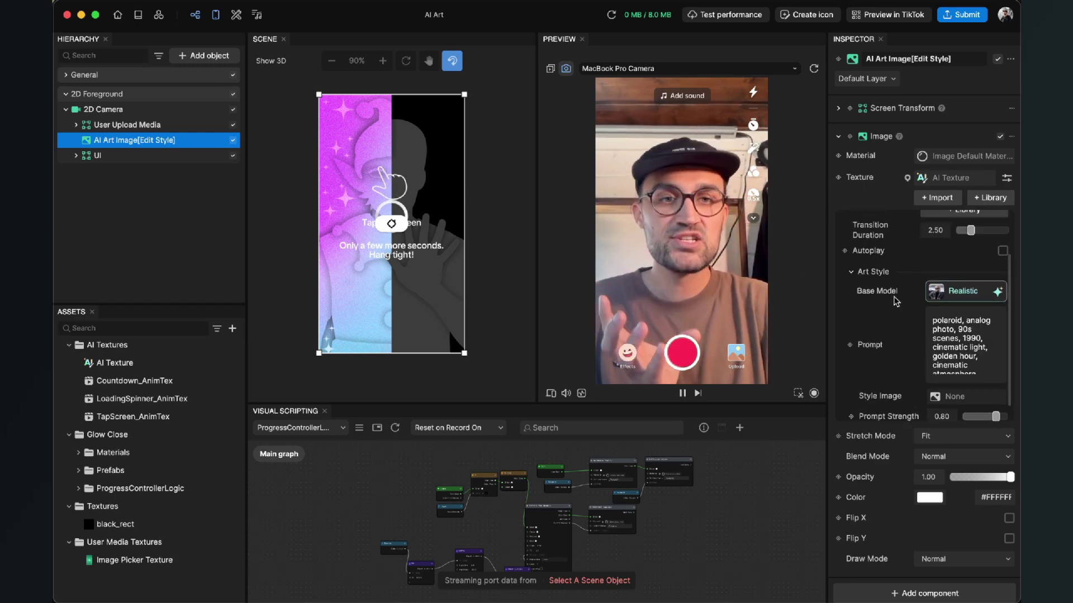
click(678, 264)
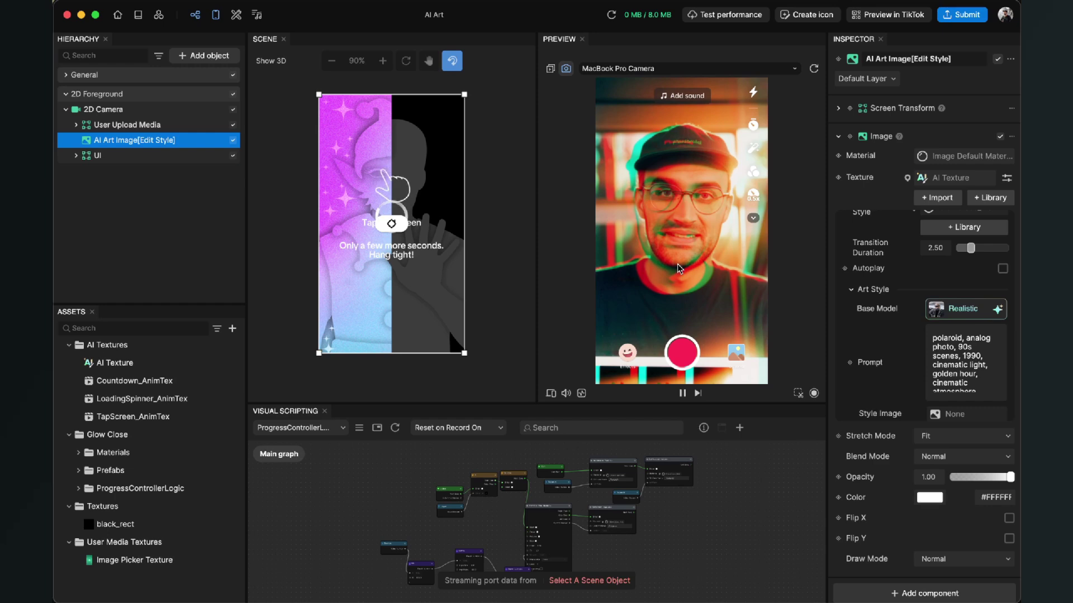
click(813, 69)
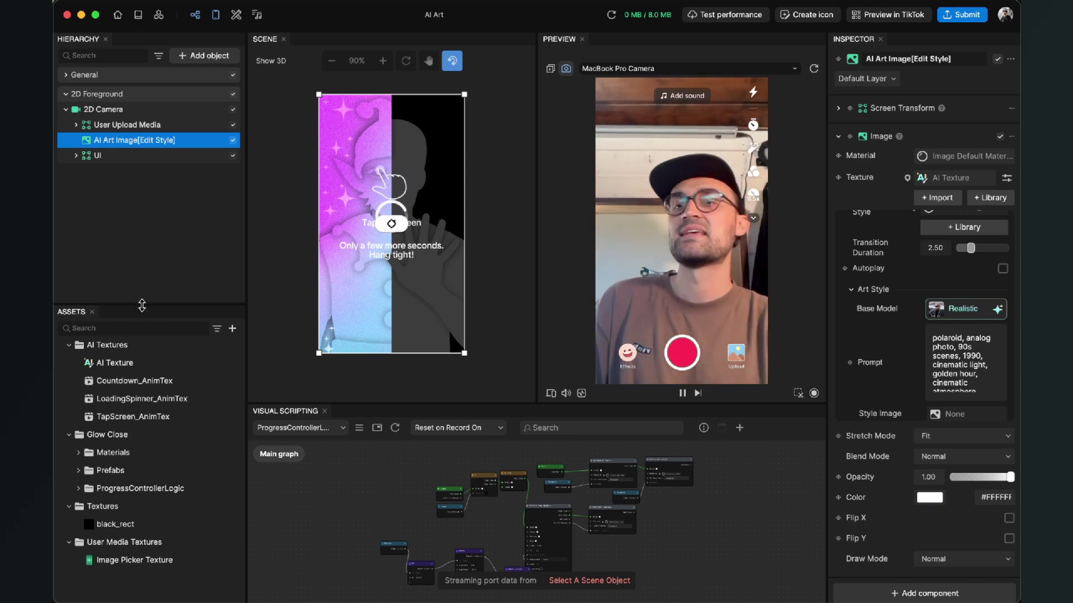
View Countdown_AnimTex, LoadingSpinner_AnimTex, then TapScreen_AnimTex settings (12 FPS, 1.5 seconds)
click(131, 386)
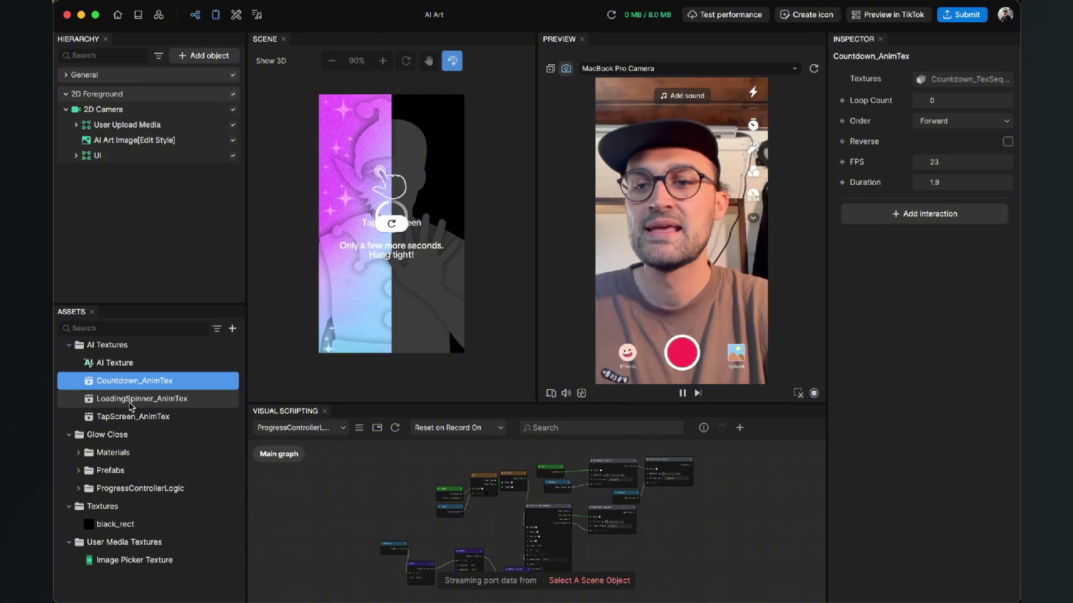
click(132, 402)
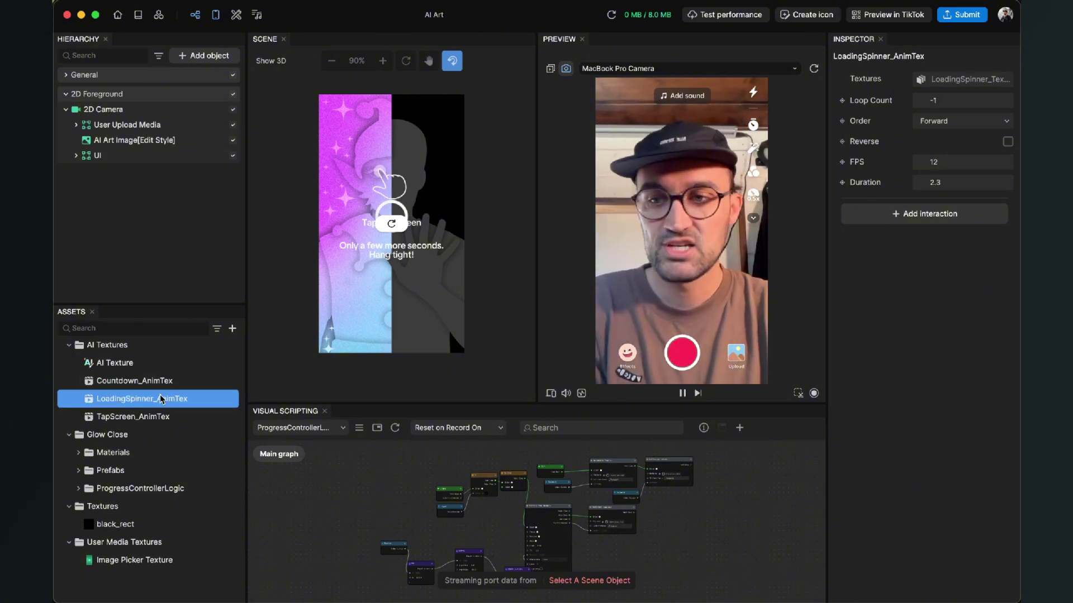
click(118, 418)
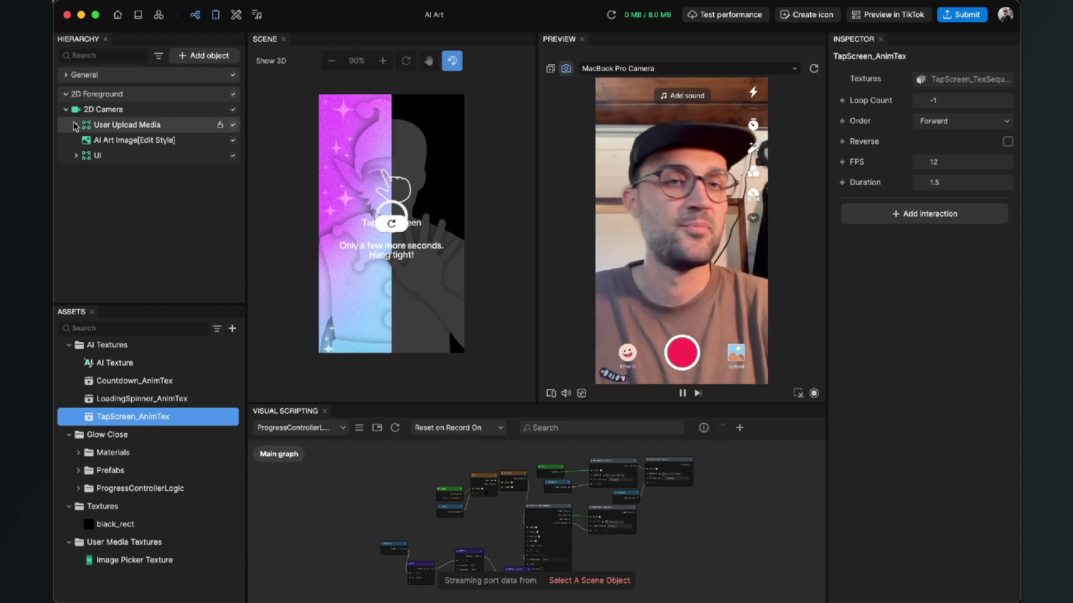
Check Freeze Frame and AI Art Image properties, toggle User Upload Media, and expand the UI group
click(346, 184)
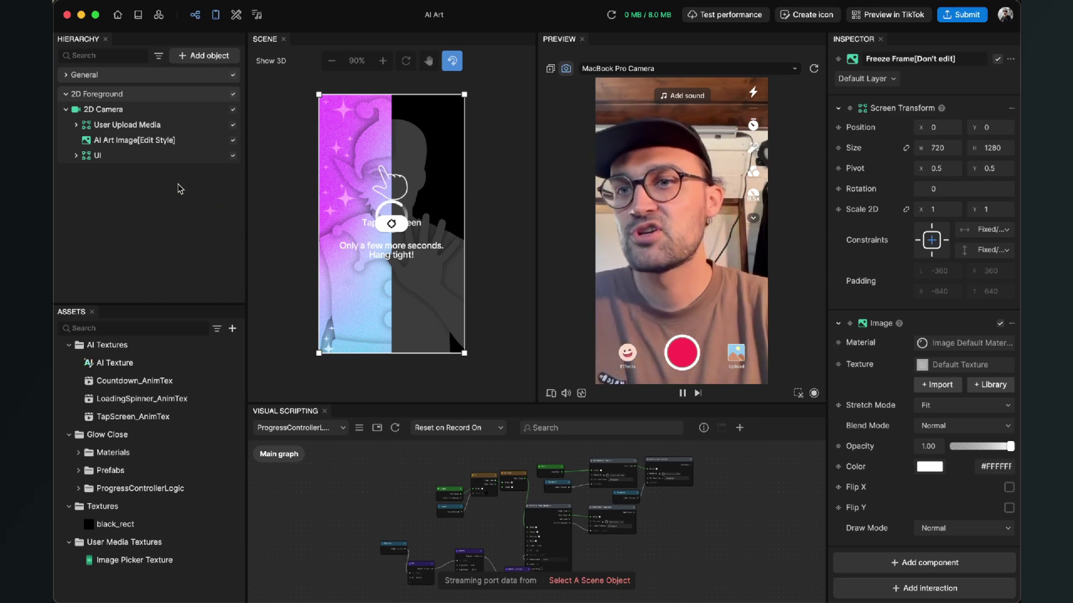
click(113, 145)
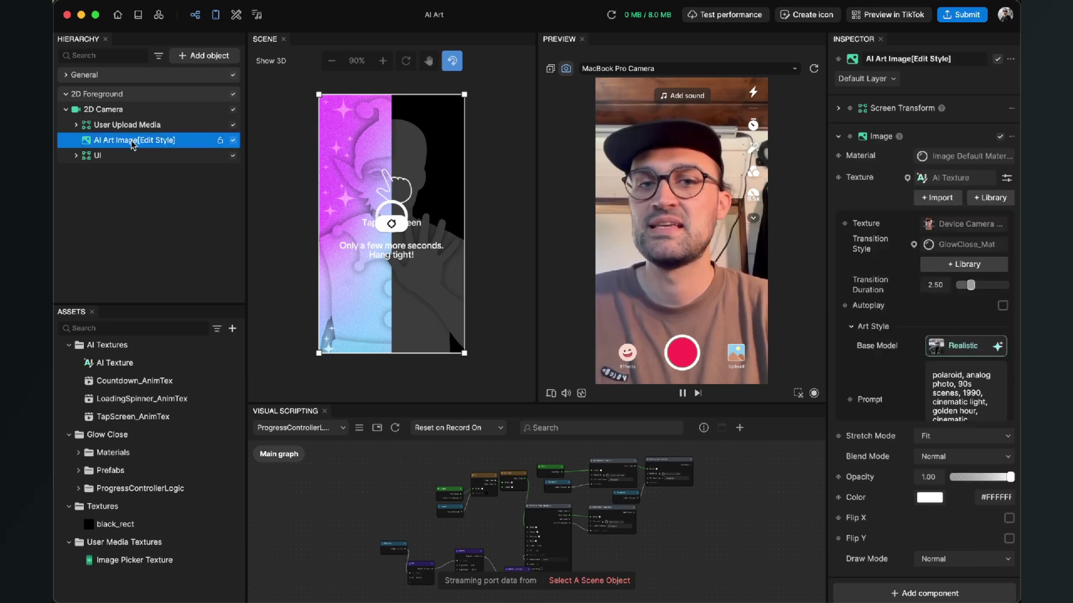
click(77, 125)
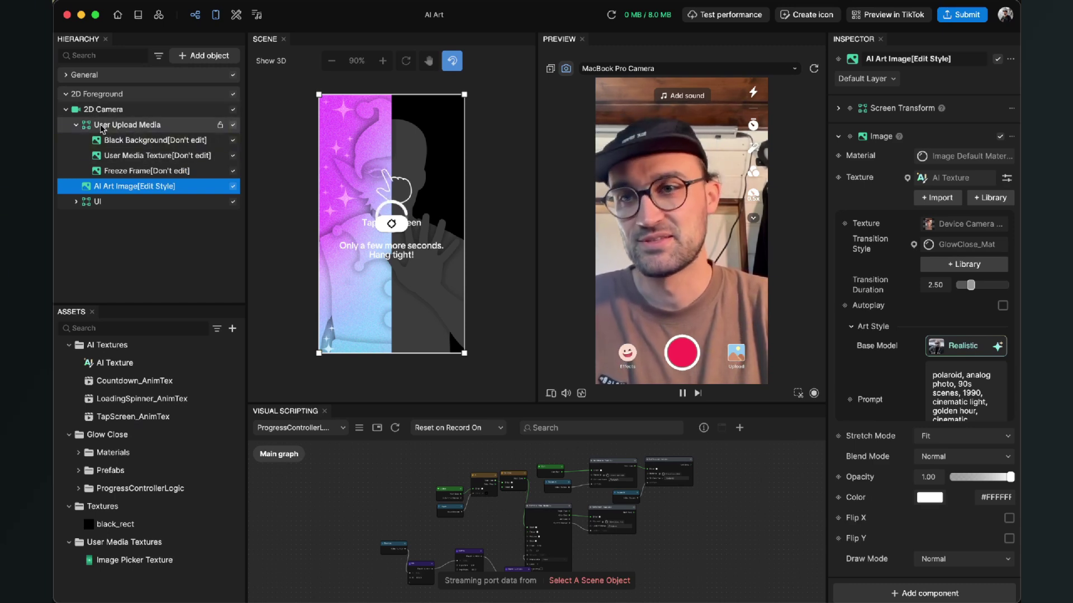
click(75, 126)
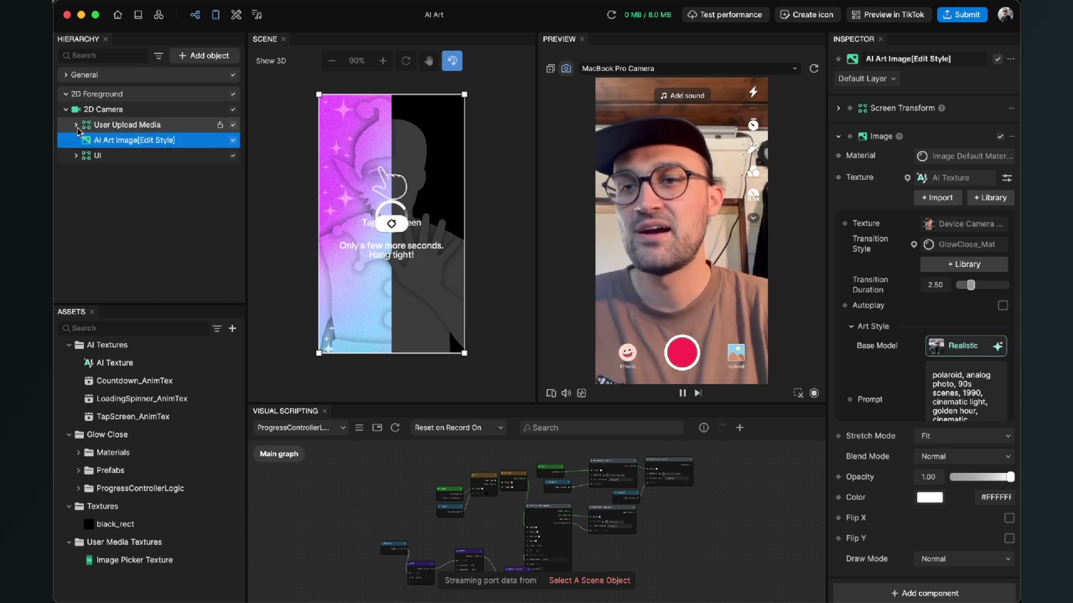
click(75, 157)
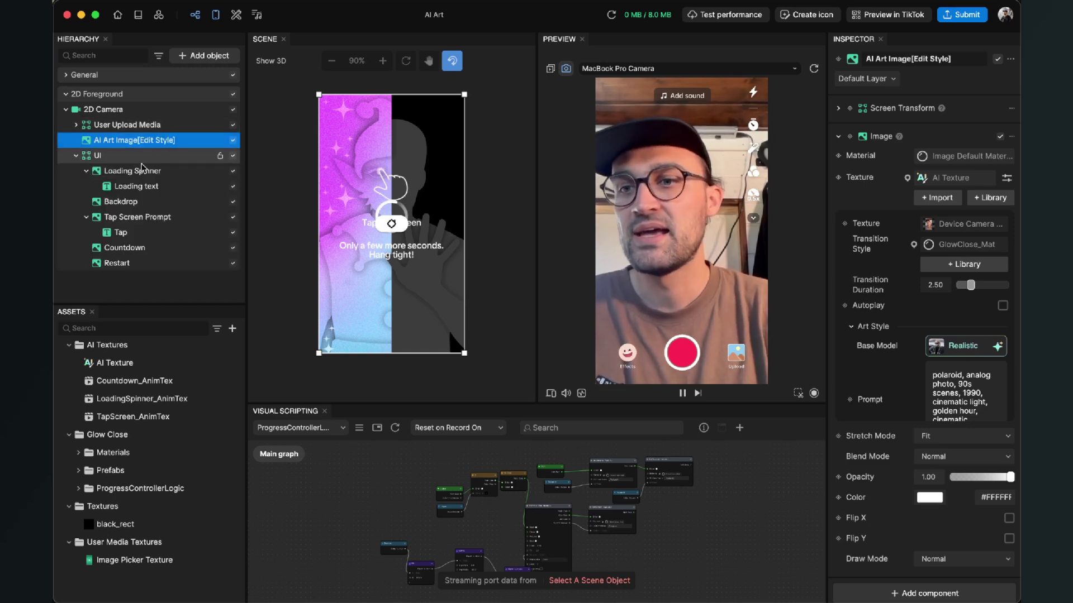